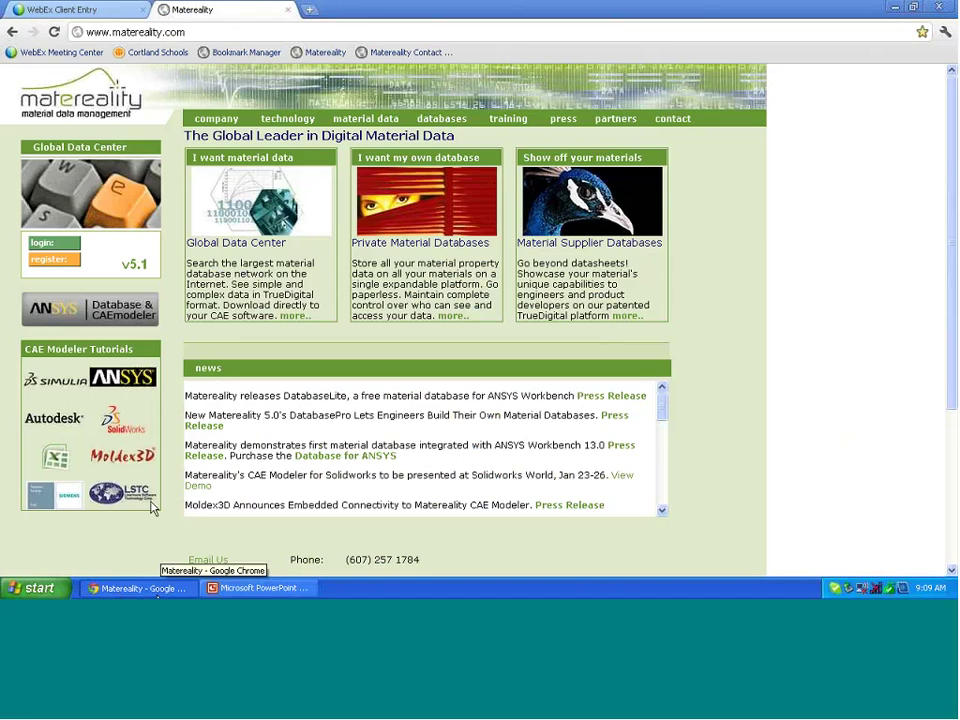
Switch from the WebEx browser tab to the empty Unsaved Project in ANSYS Workbench.
click(121, 14)
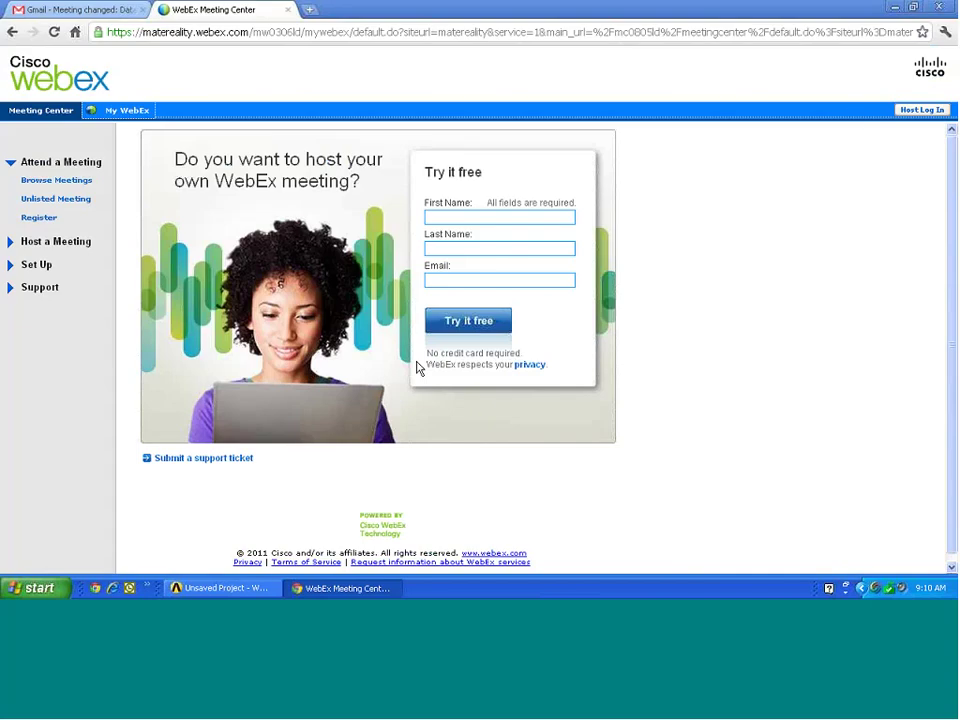
click(279, 580)
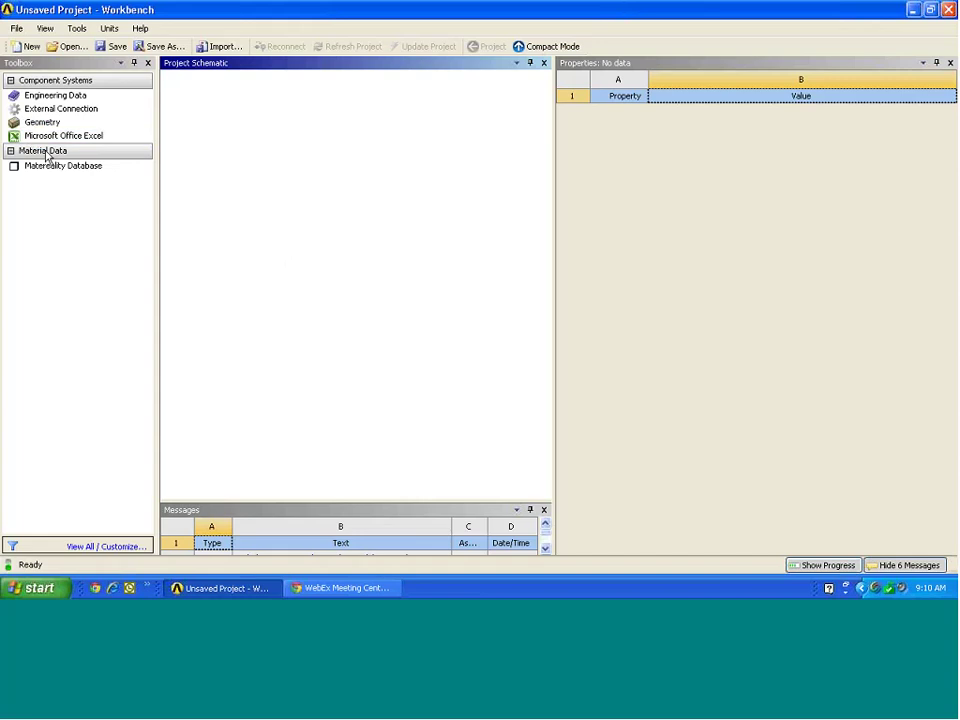
Add a standalone Matereality Database system to the Project Schematic.
click(27, 171)
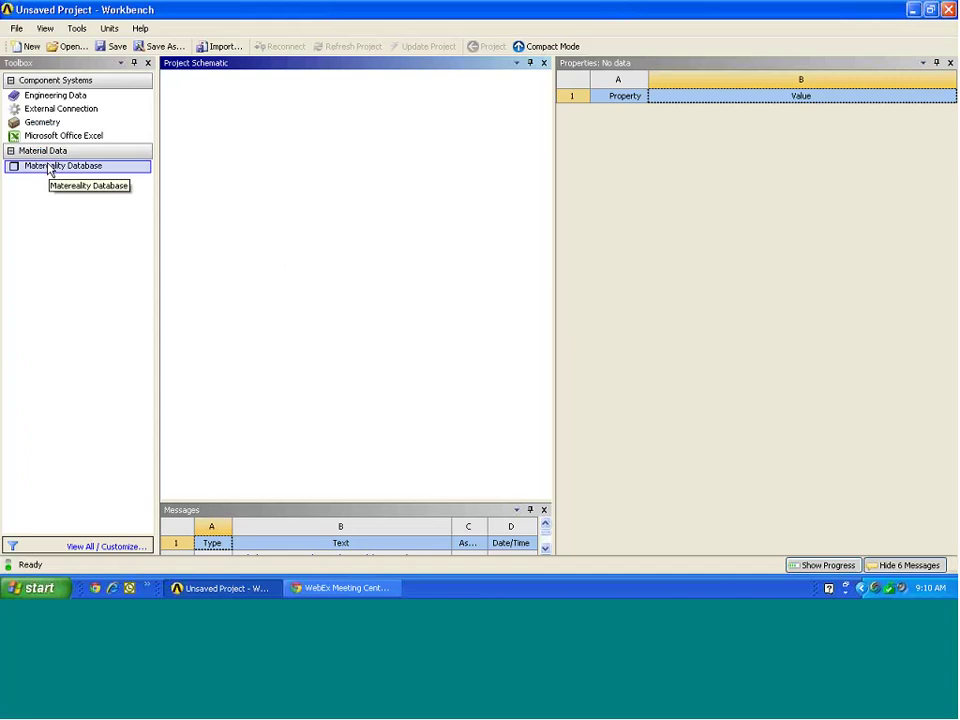
drag(37, 166, 236, 154)
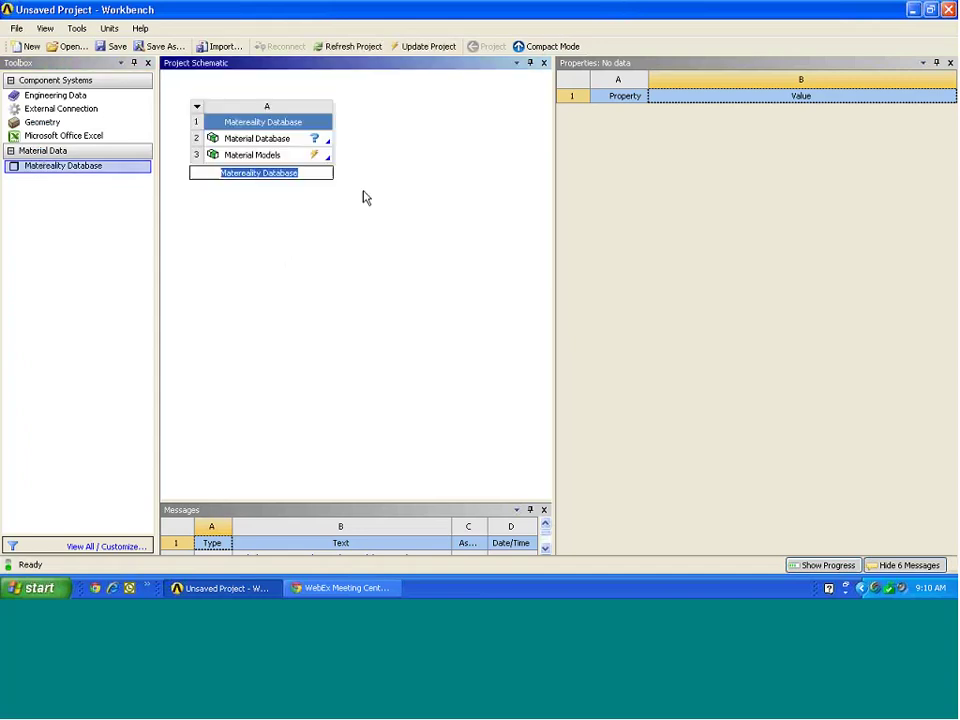
click(289, 158)
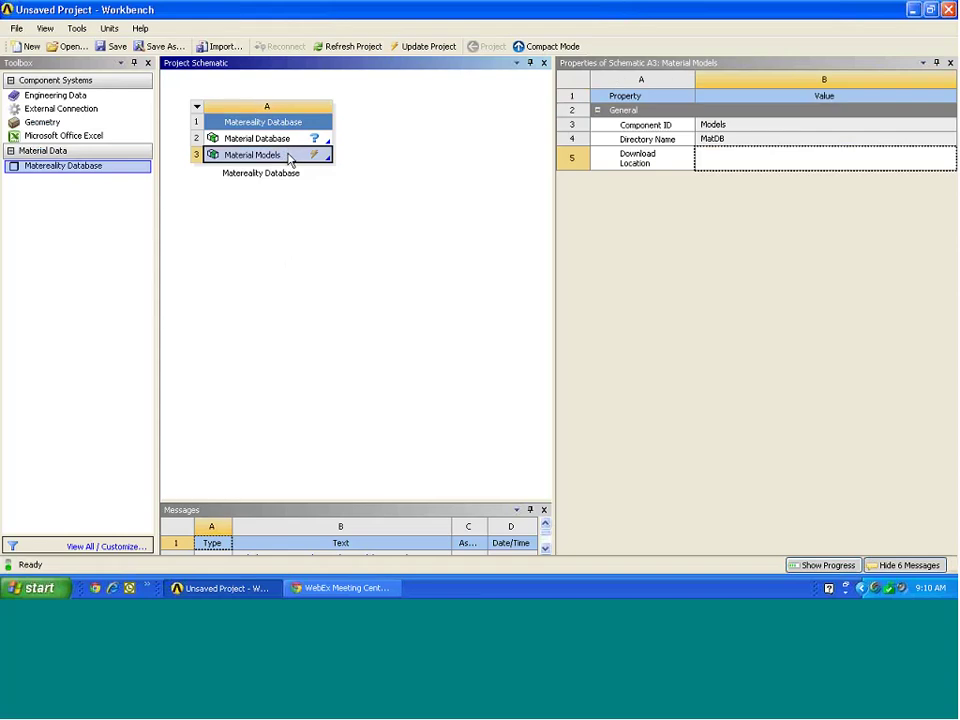
Transfer the Material Models to a new linked Engineering Data system and select the Material Database settings.
right_click(258, 157)
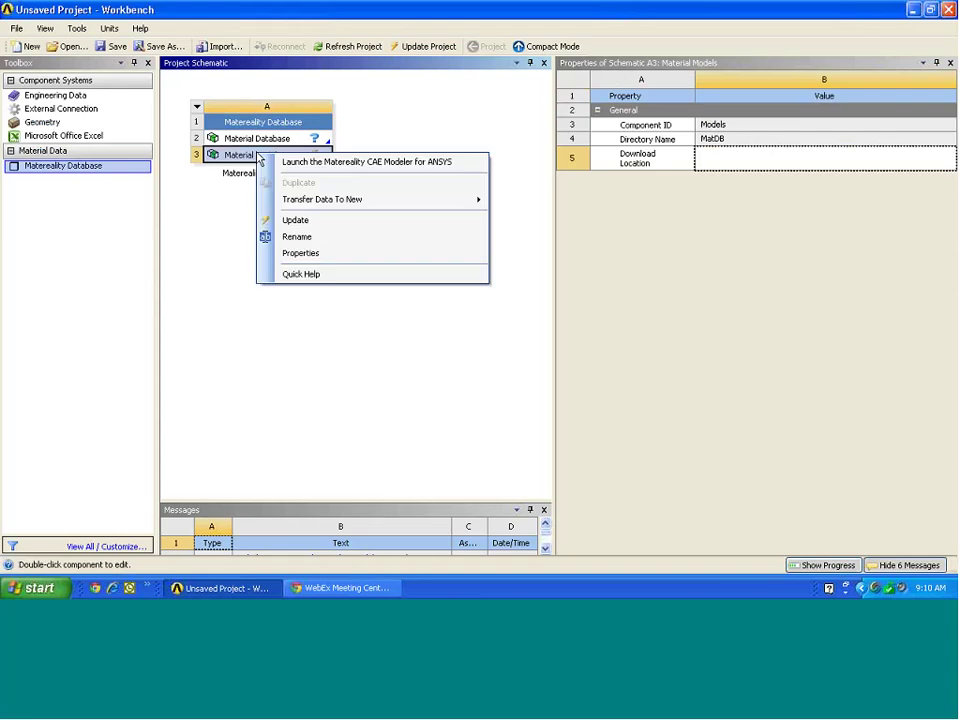
mouse_move(478, 204)
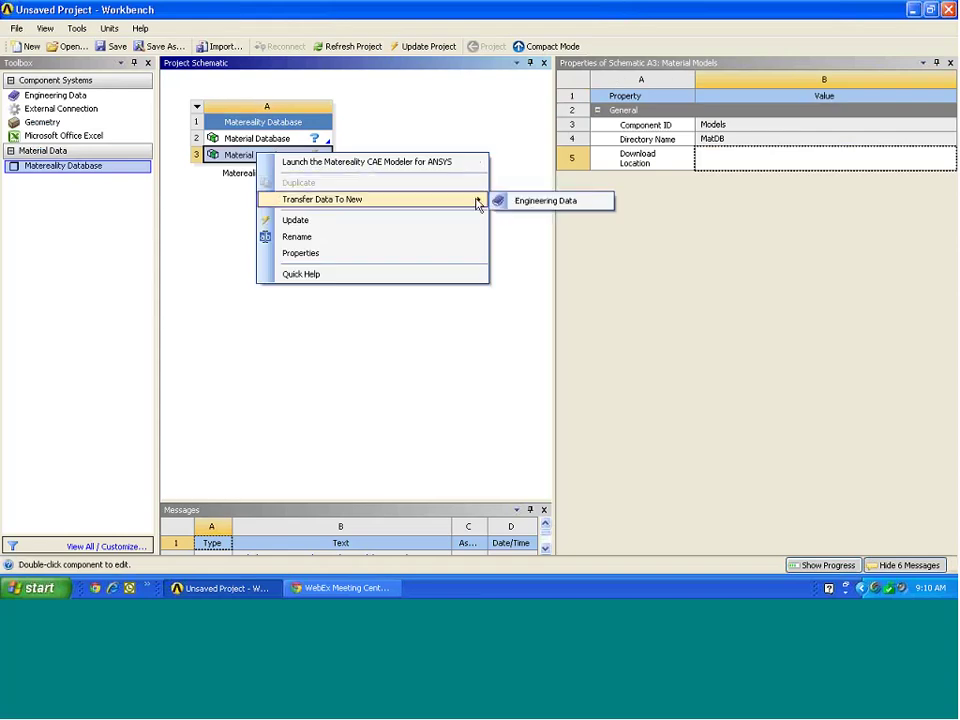
click(516, 205)
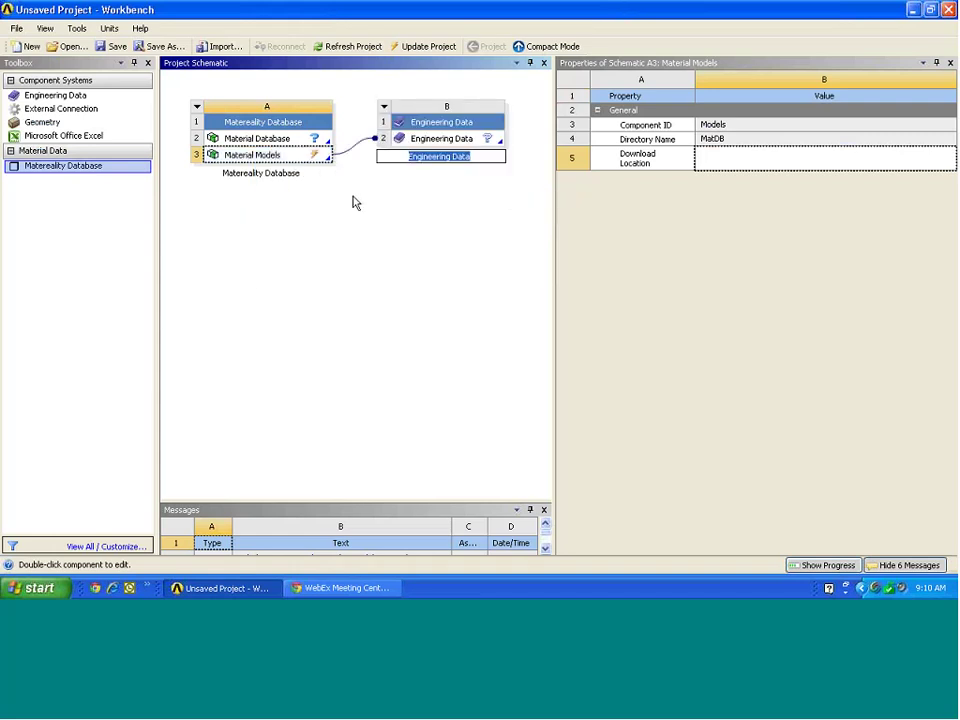
click(352, 203)
click(300, 155)
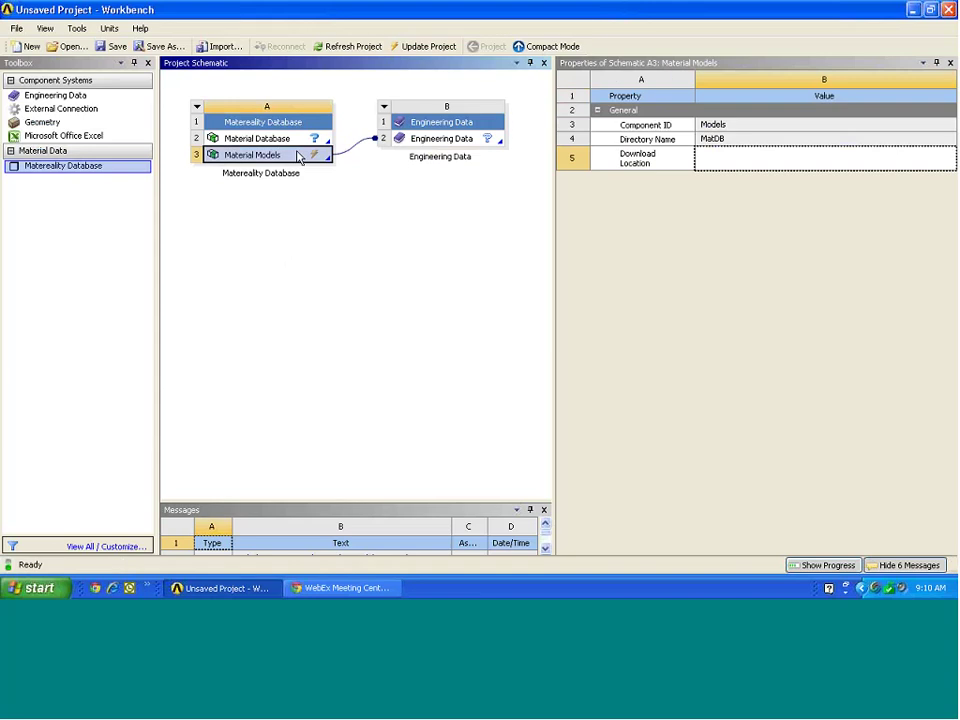
click(284, 140)
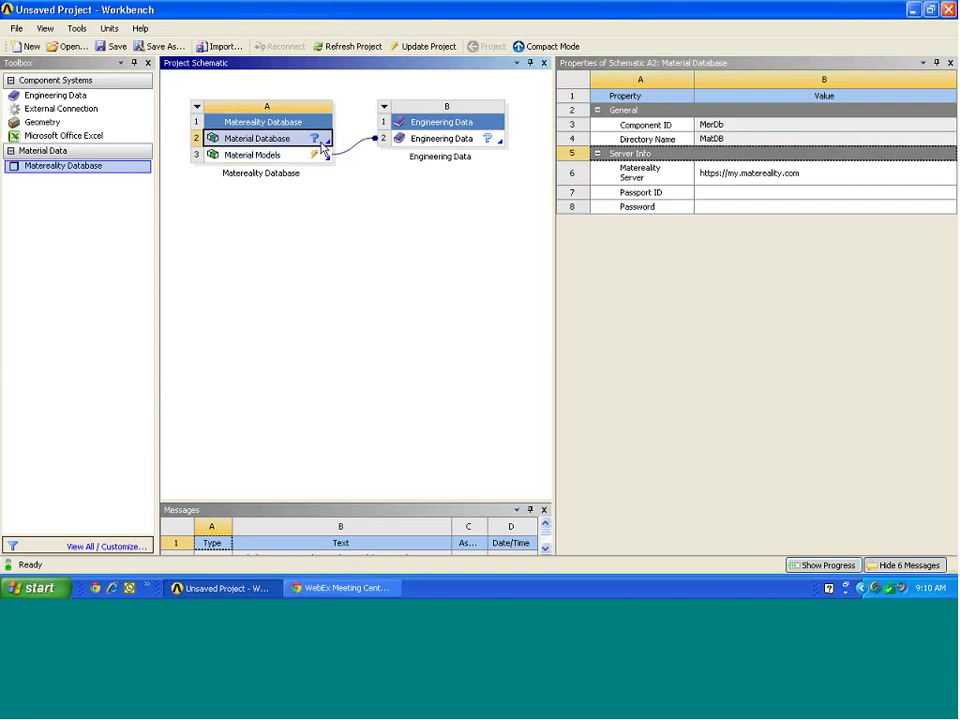
click(760, 192)
Enter the Matereality passport ID and password in Material Database properties, then update the project.
click(728, 194)
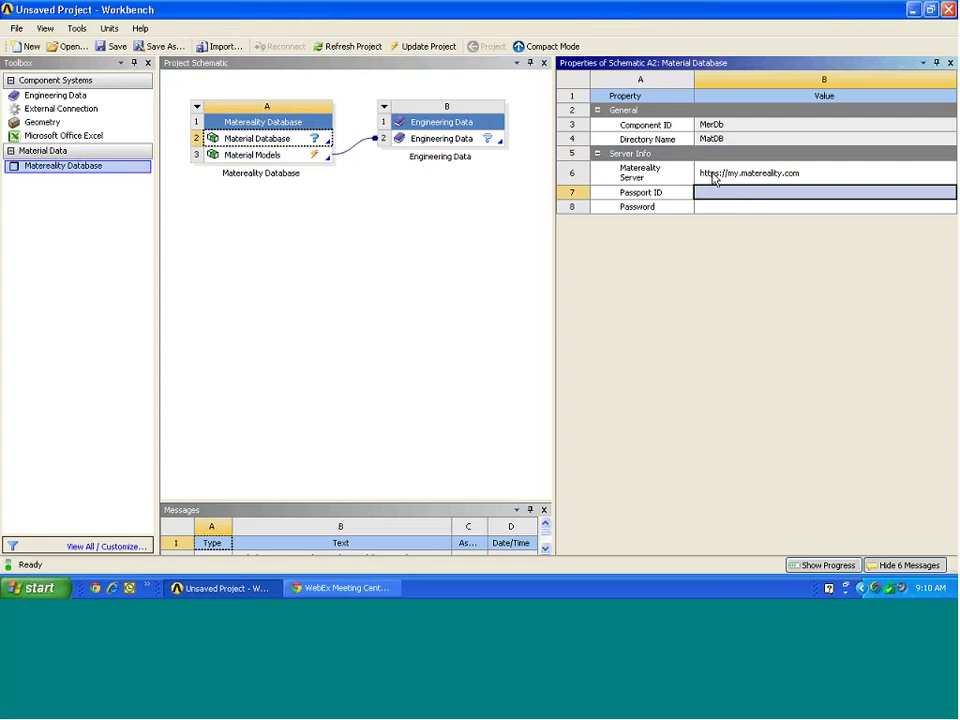
text(con)
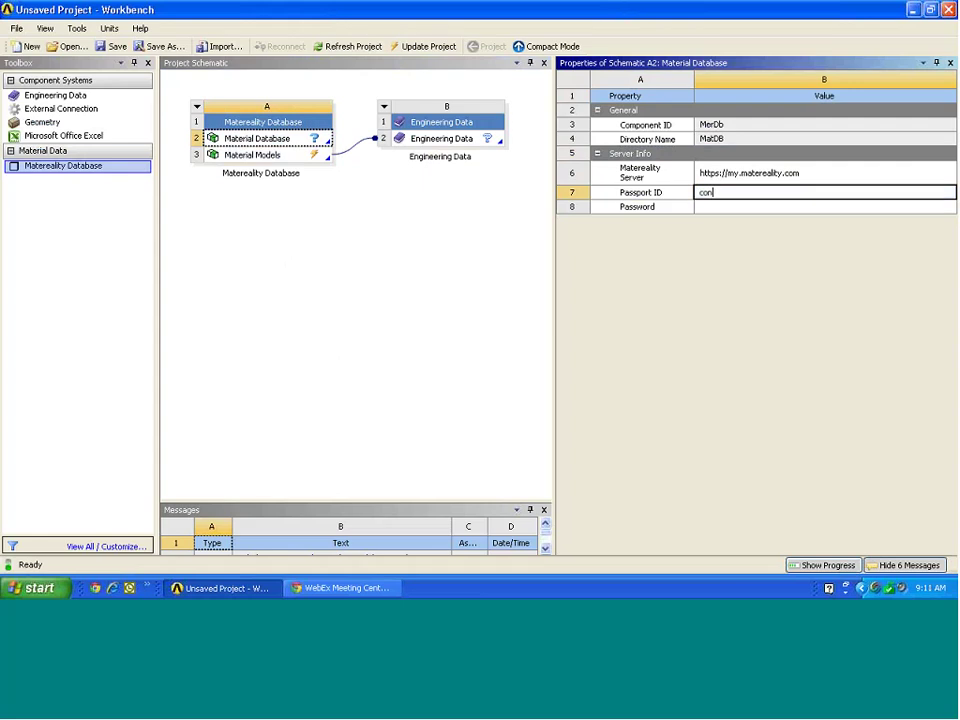
text(fidential)
key(Tab)
key(Tab)
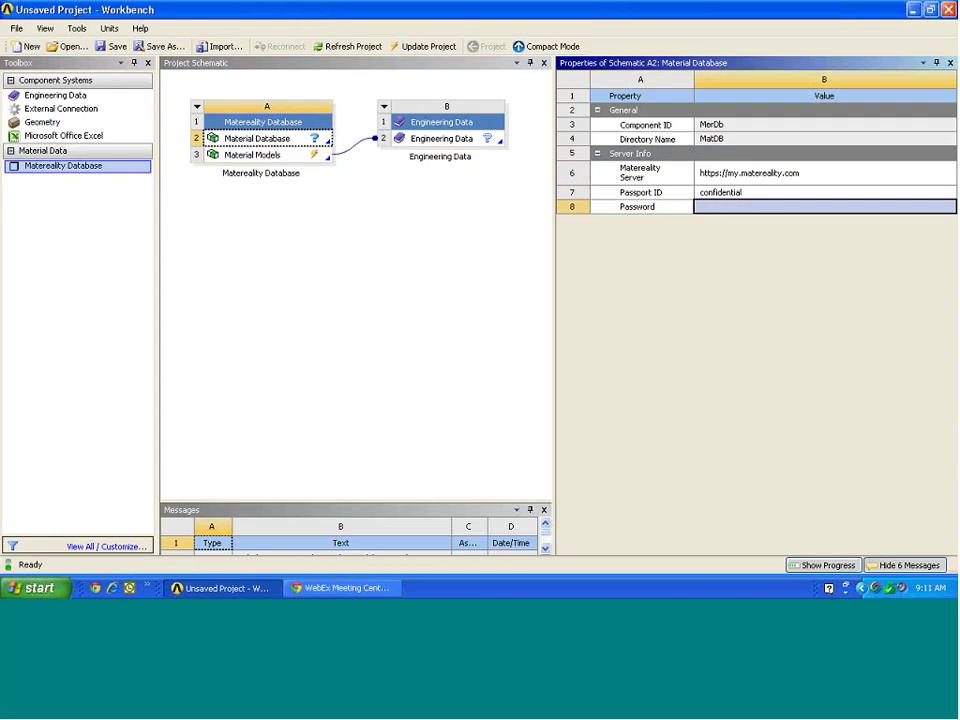
text(demo2)
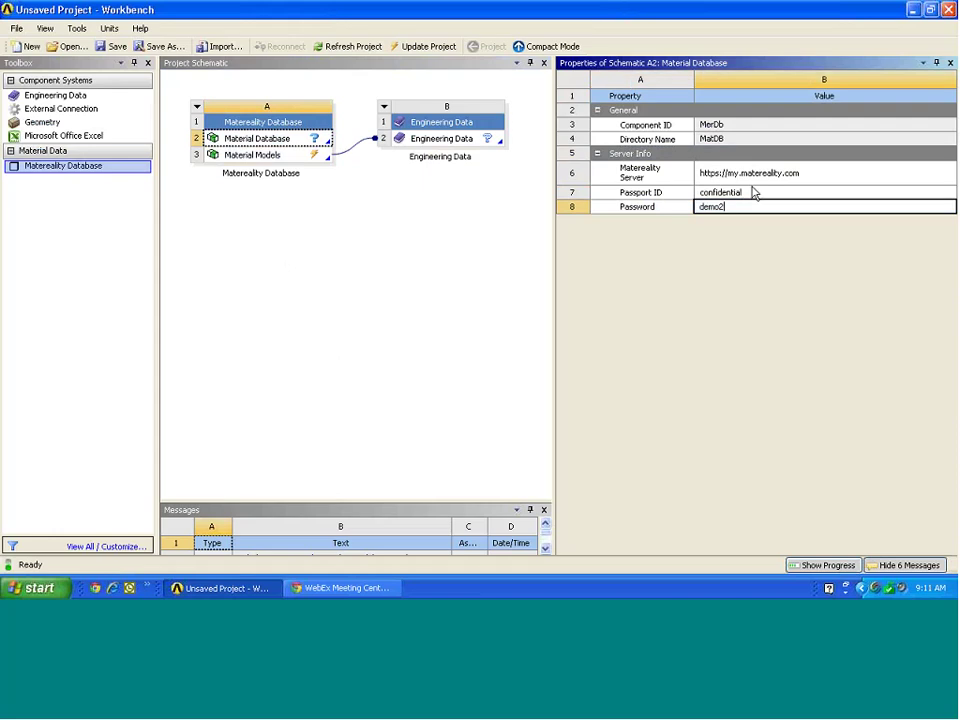
click(746, 192)
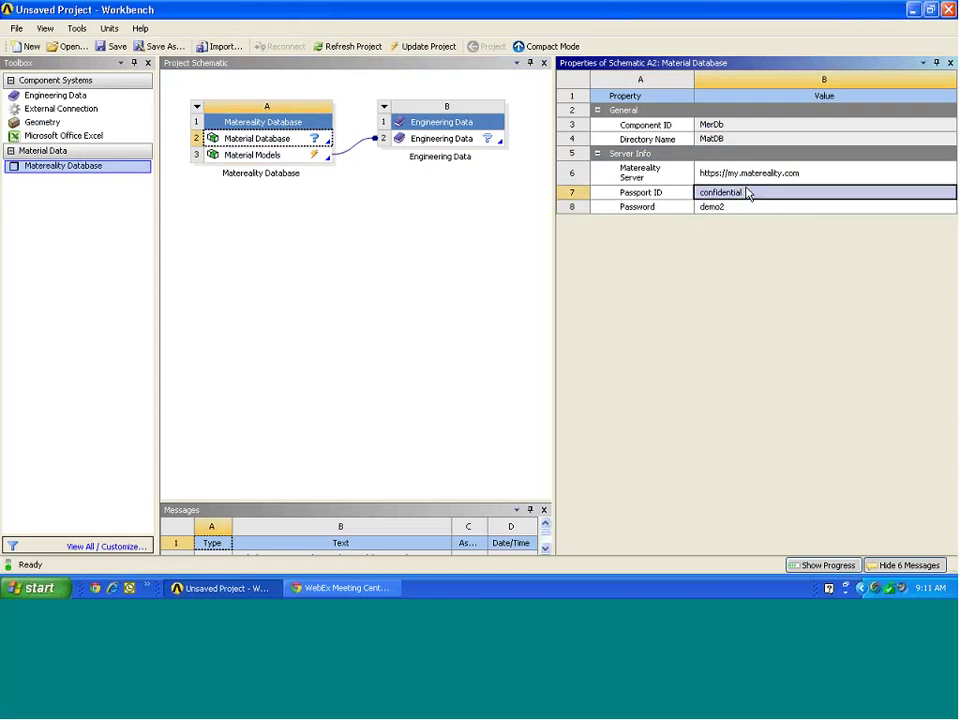
click(425, 47)
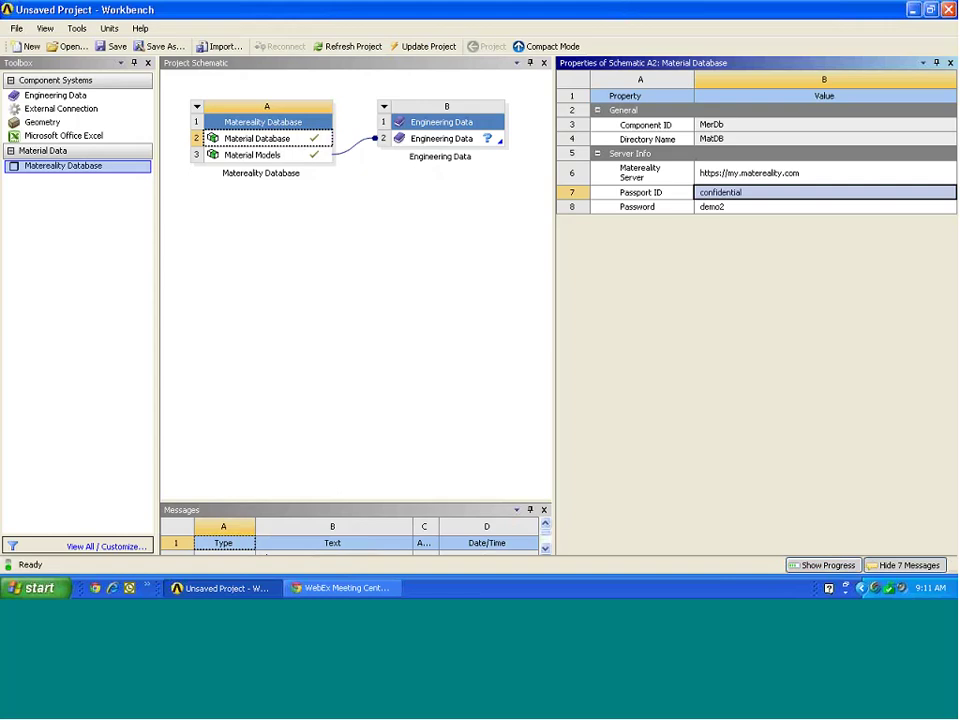
click(435, 126)
Open Engineering Data, plot 6061's R-Ratio fatigue curves, then select EPICHLOROHYDRIN 60 Durometer's uniaxial data.
double_click(440, 138)
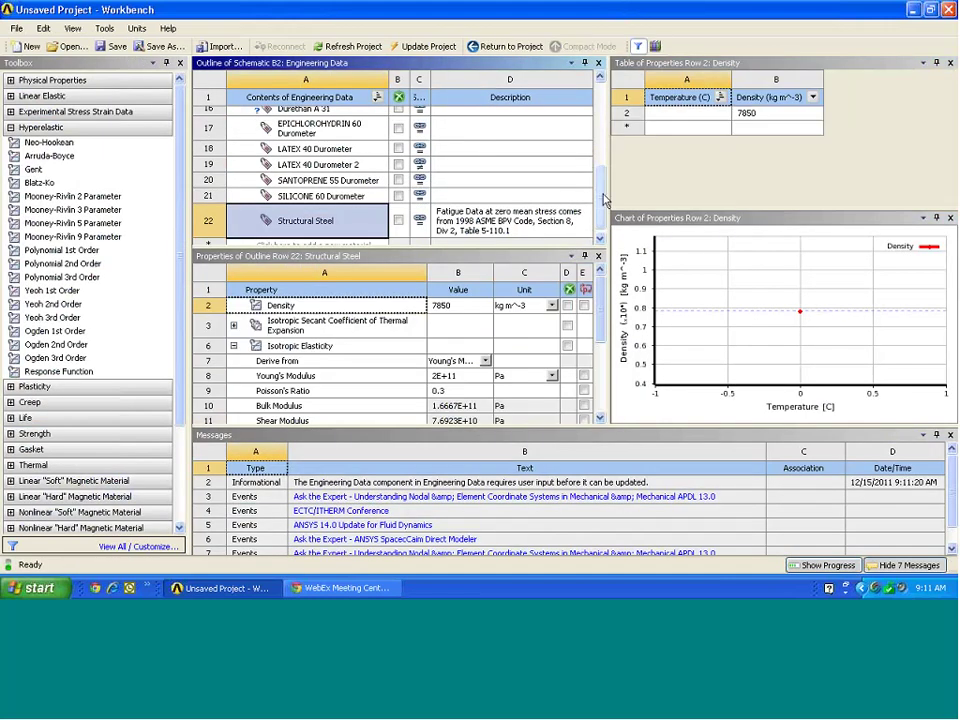
scroll(590, 135, up, 4)
scroll(590, 133, up, 2)
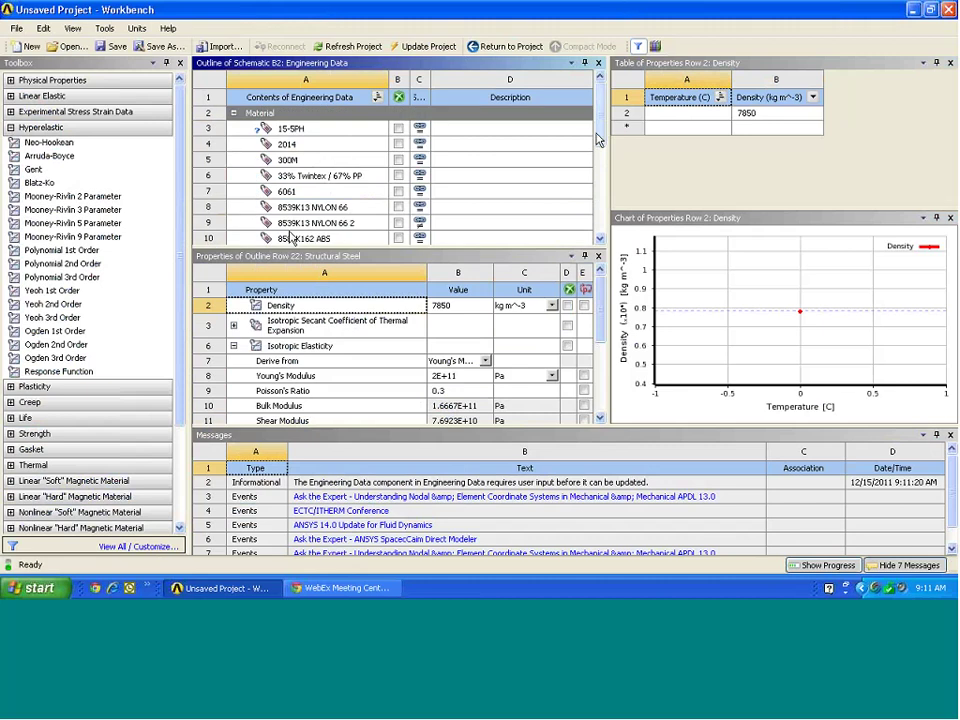
mouse_move(597, 139)
mouse_down()
mouse_move(597, 228)
mouse_move(597, 128)
mouse_up()
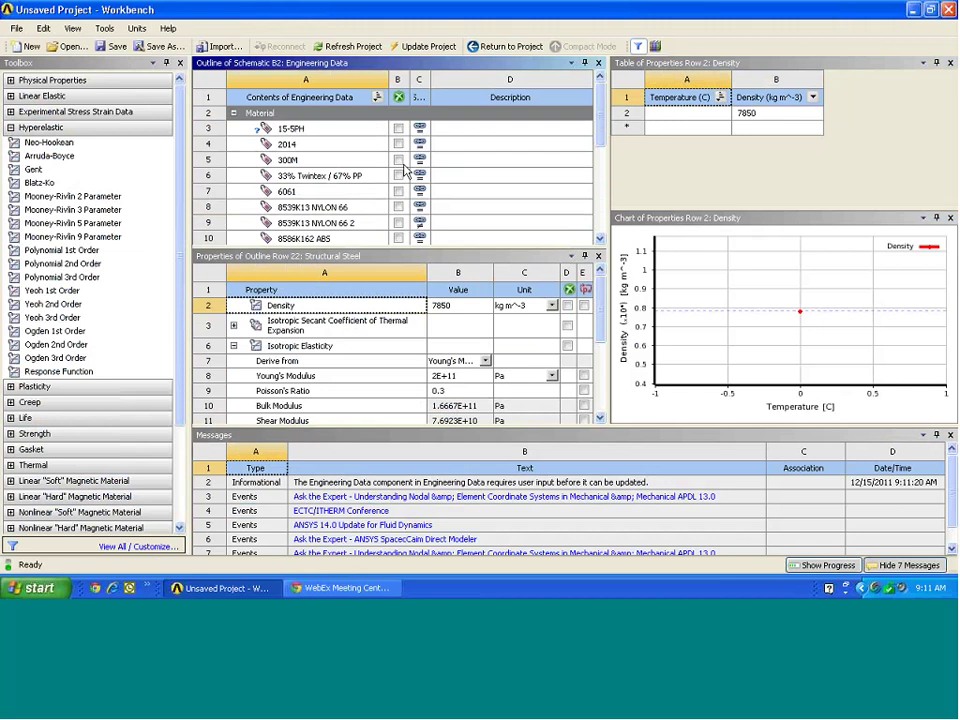
click(330, 191)
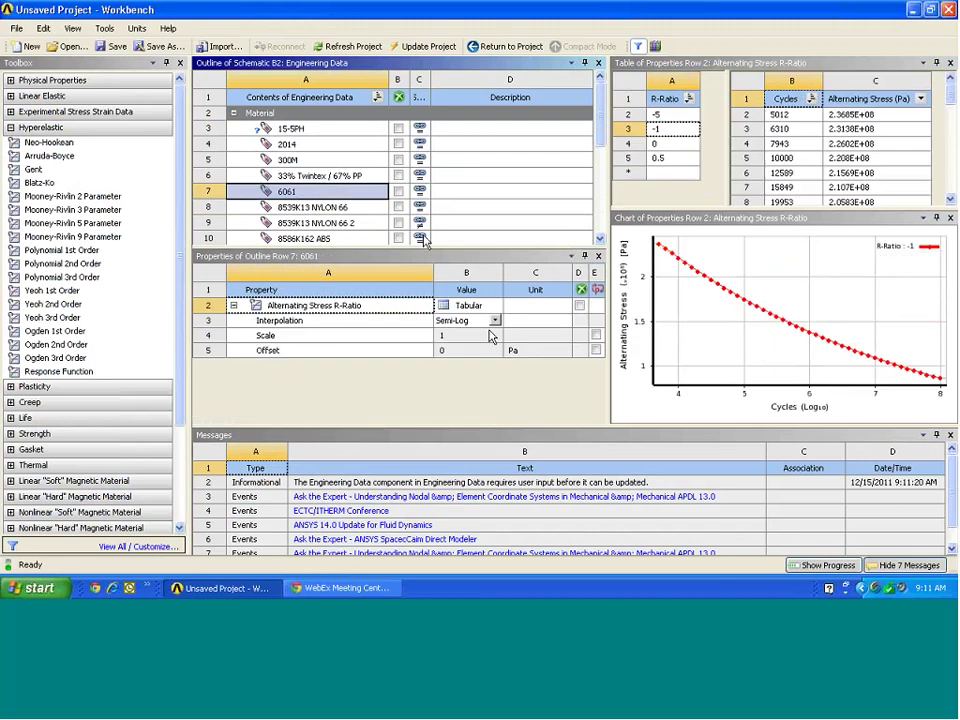
click(450, 306)
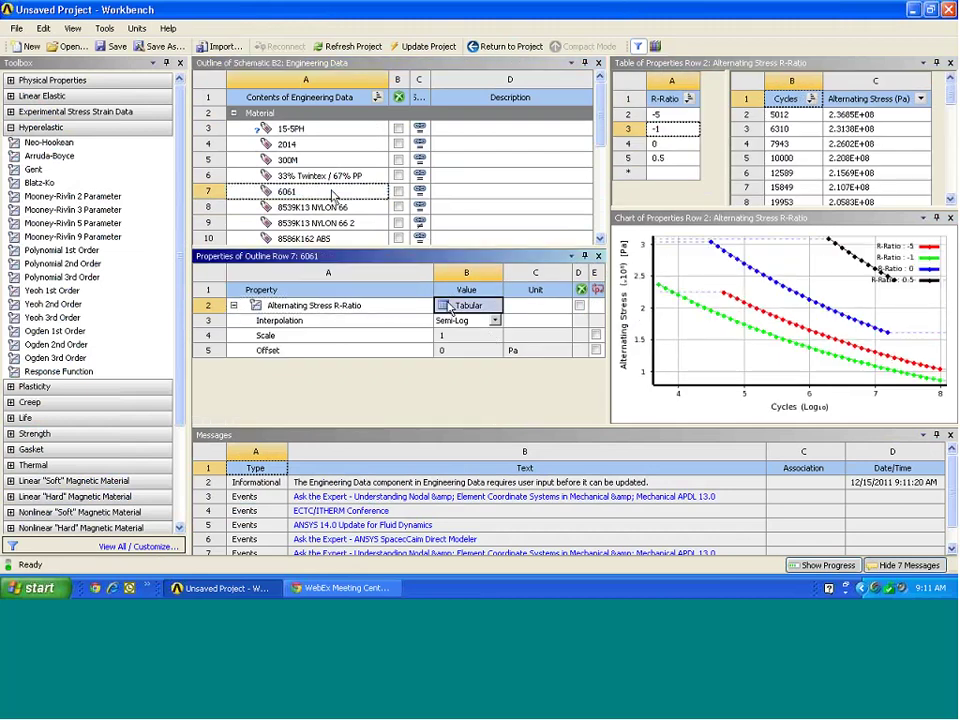
scroll(599, 137, down, 3)
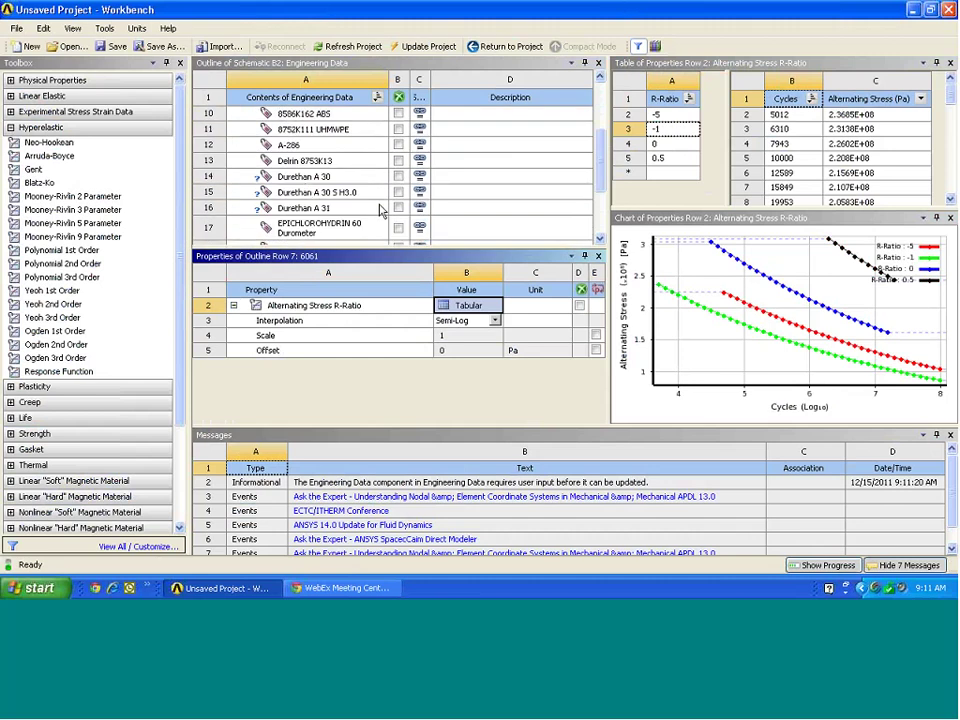
click(320, 228)
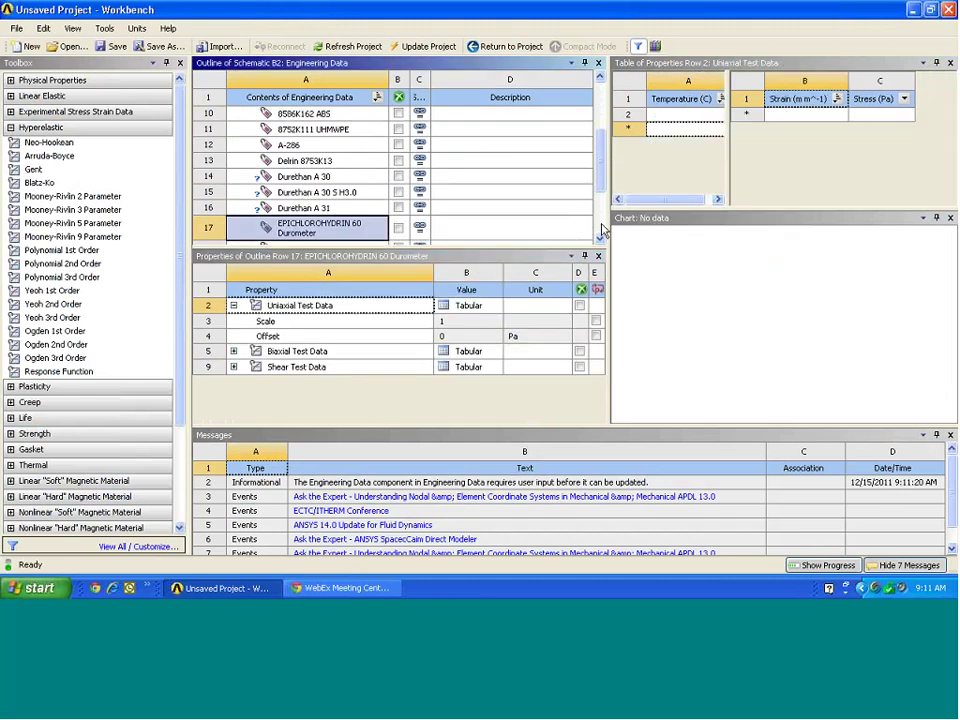
Display the biaxial and shear test curves and add a Mooney-Rivlin 9 Parameter model to the material.
click(462, 351)
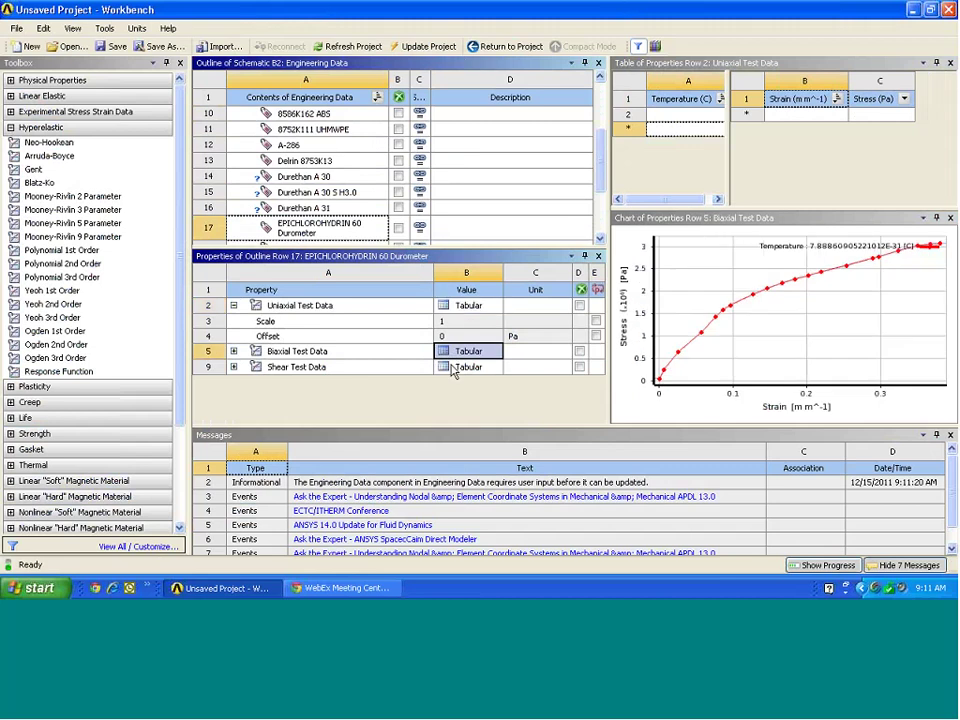
click(453, 367)
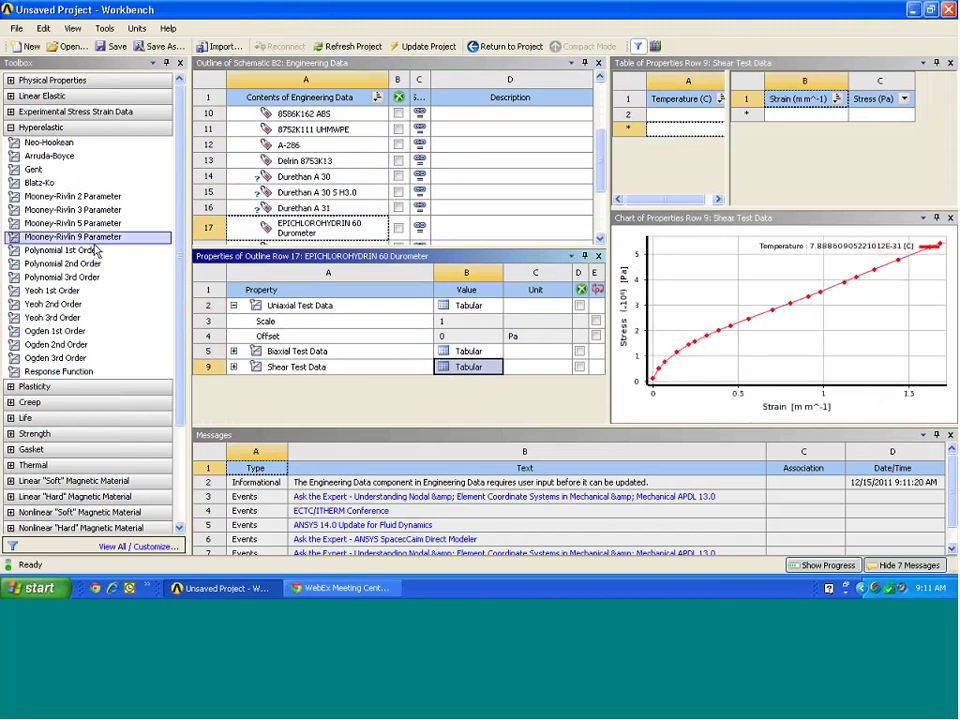
drag(20, 236, 260, 373)
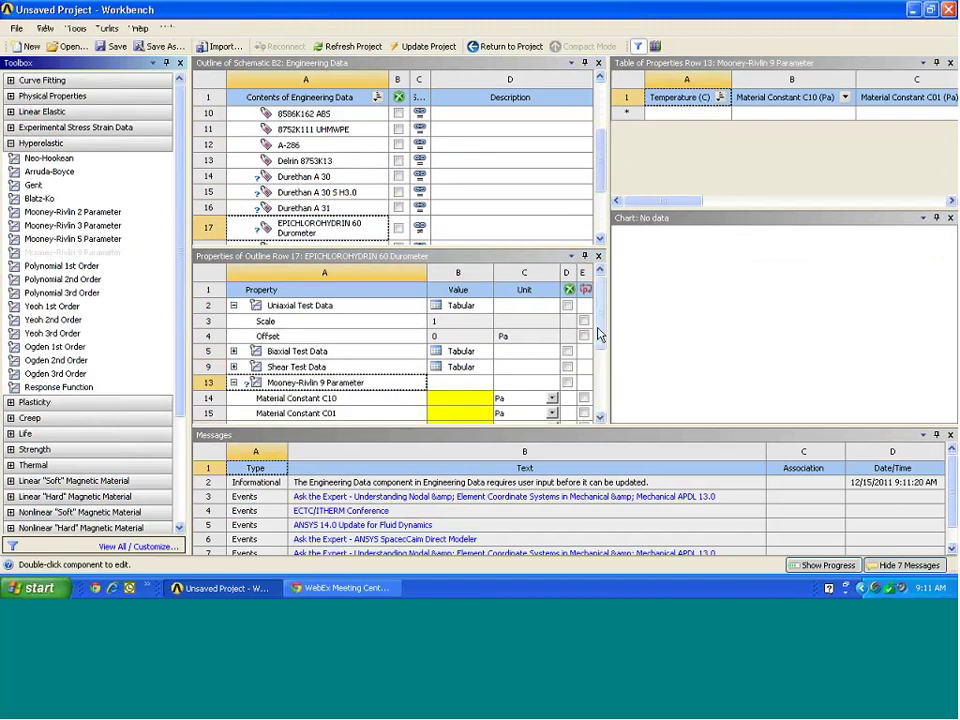
scroll(560, 340, down, 5)
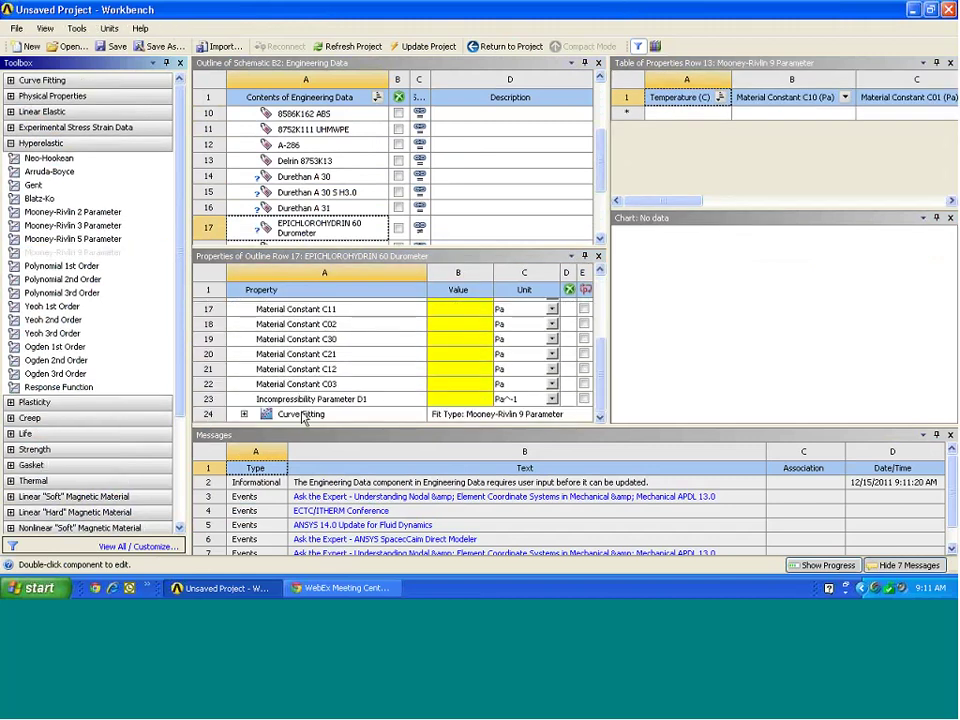
Solve the Mooney-Rivlin curve fit against the test data to obtain the calculated constants.
click(302, 414)
right_click(302, 416)
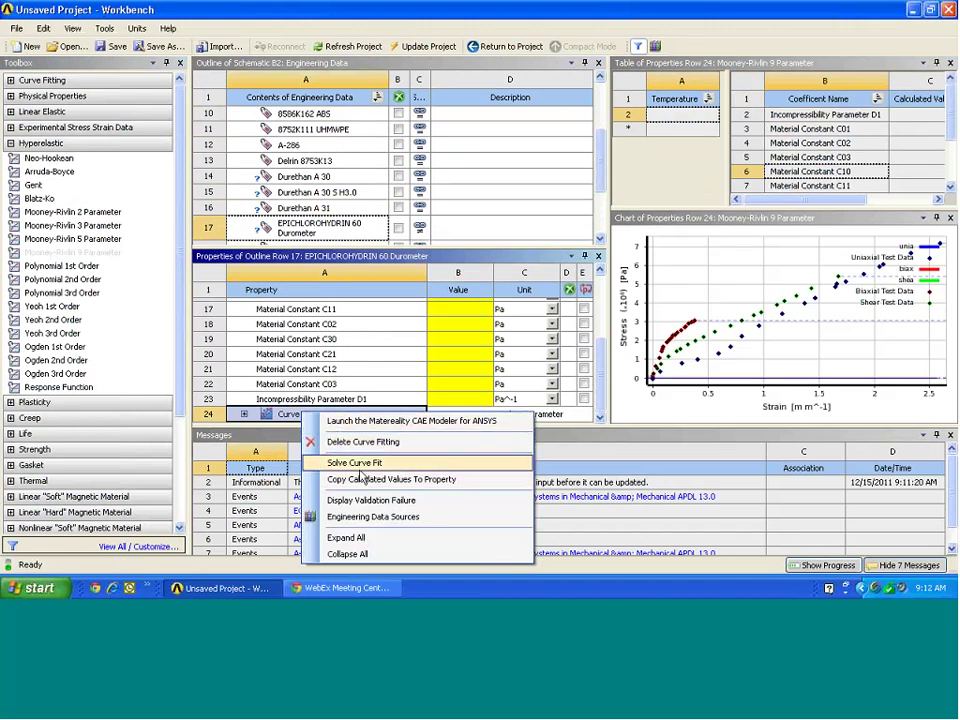
click(360, 465)
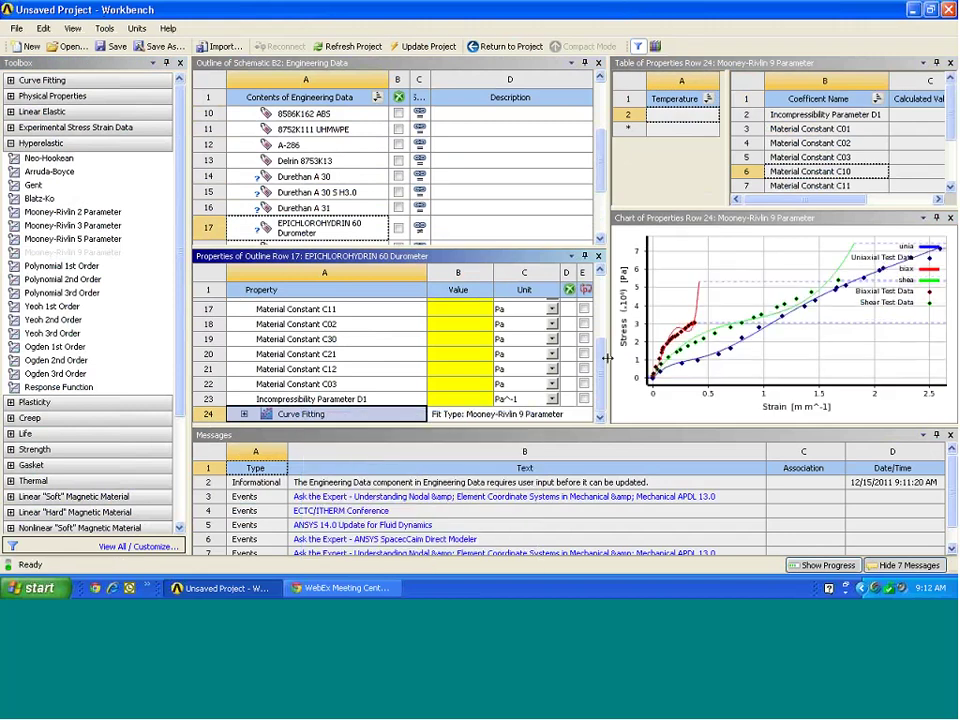
scroll(600, 357, up, 5)
scroll(603, 192, down, 1)
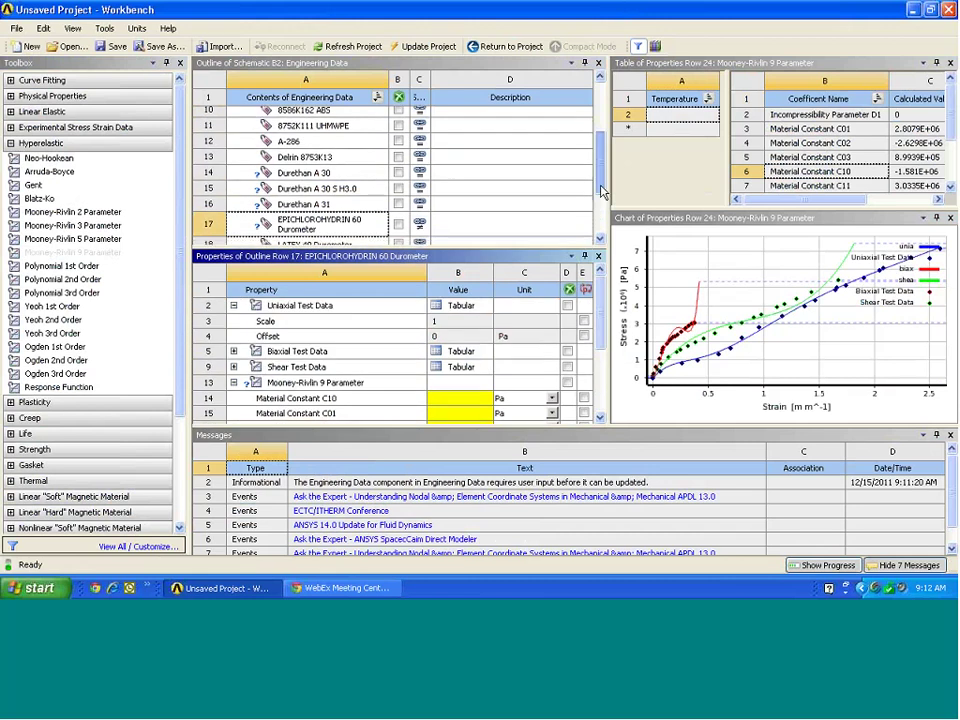
scroll(603, 192, down, 2)
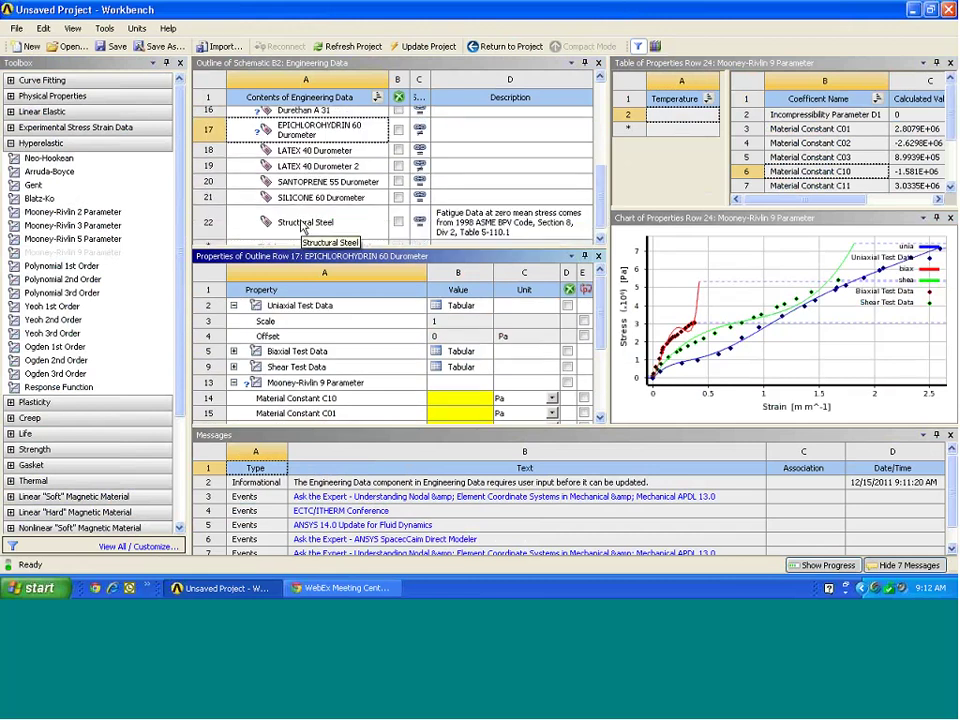
click(302, 224)
Show SILICONE 60 Durometer's uniaxial, biaxial and shear test data curves.
click(342, 199)
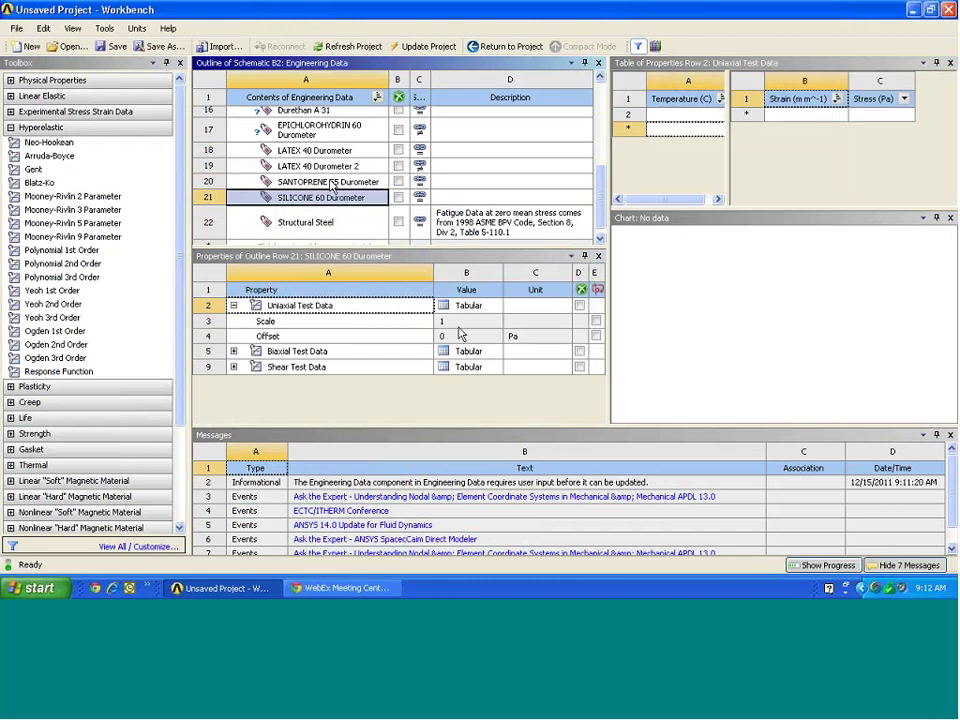
click(464, 353)
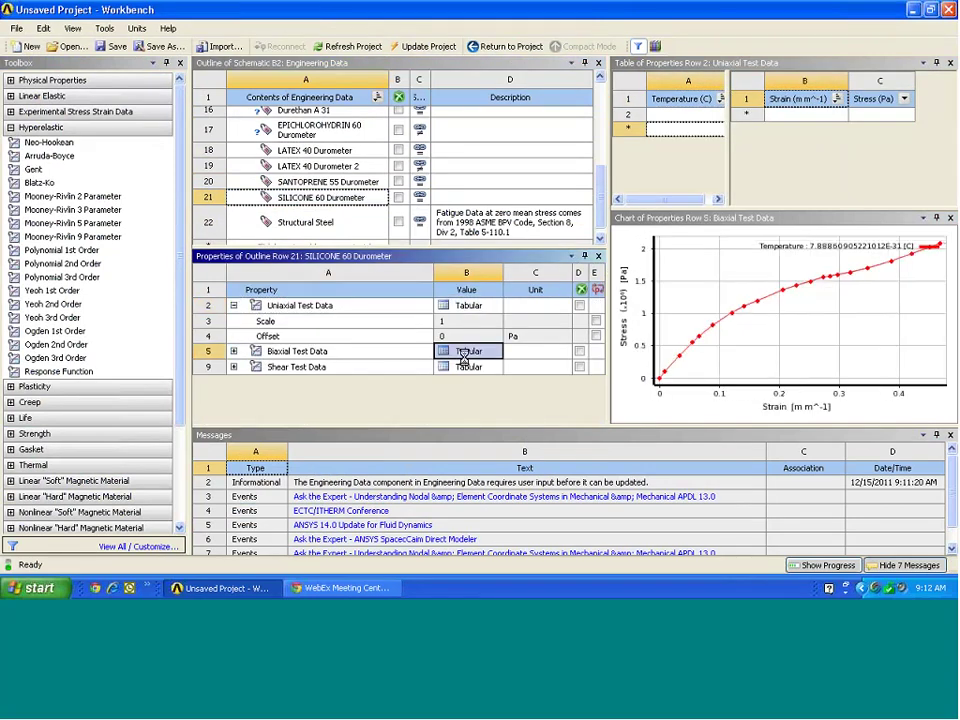
click(464, 367)
scroll(600, 155, up, 2)
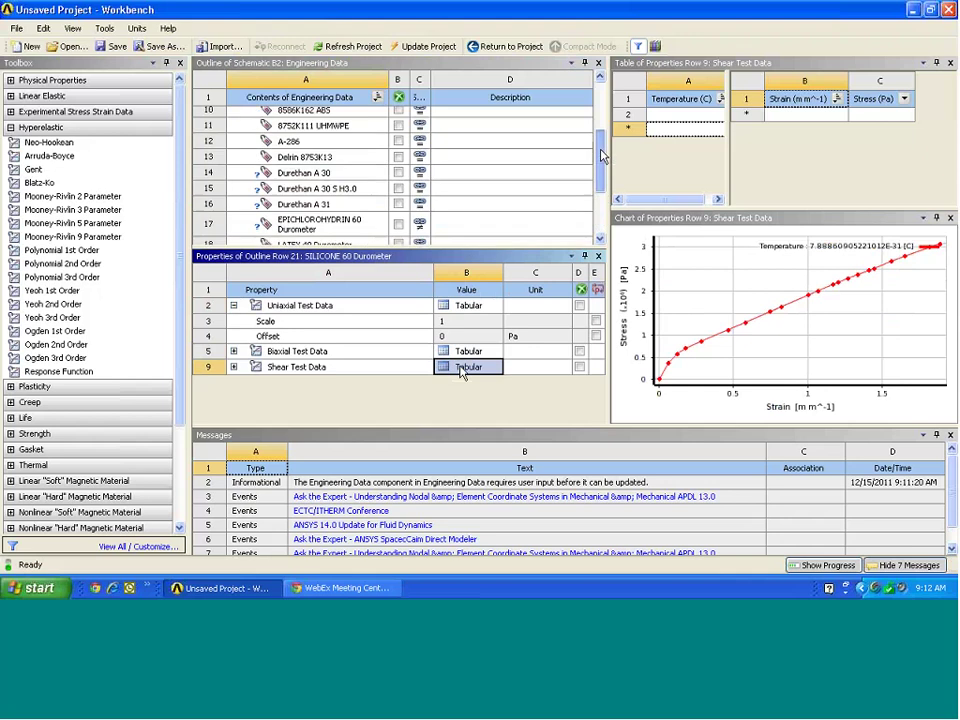
scroll(601, 155, up, 3)
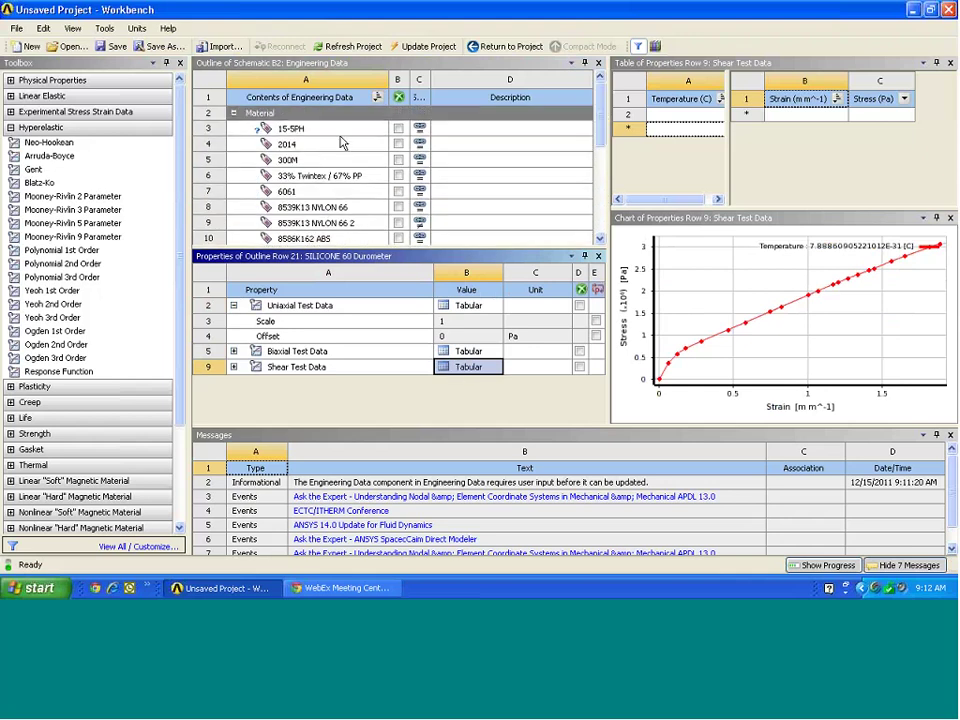
Browse 15-5PH, 300M and Durethan A 30, then chart Durethan A 31's temperature-dependent Young's modulus.
click(292, 130)
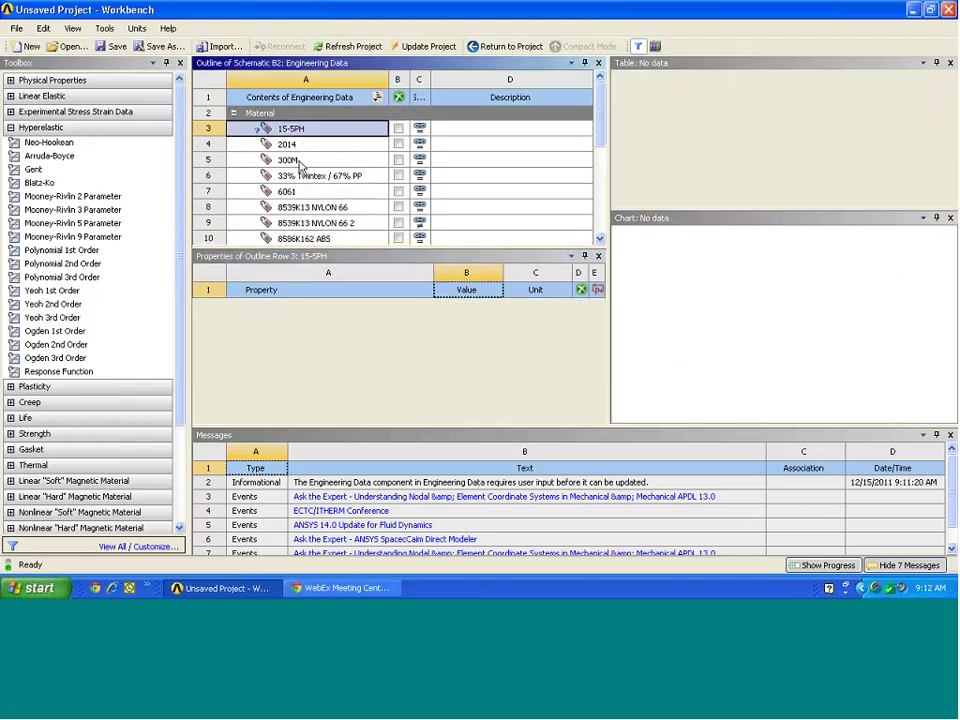
click(296, 162)
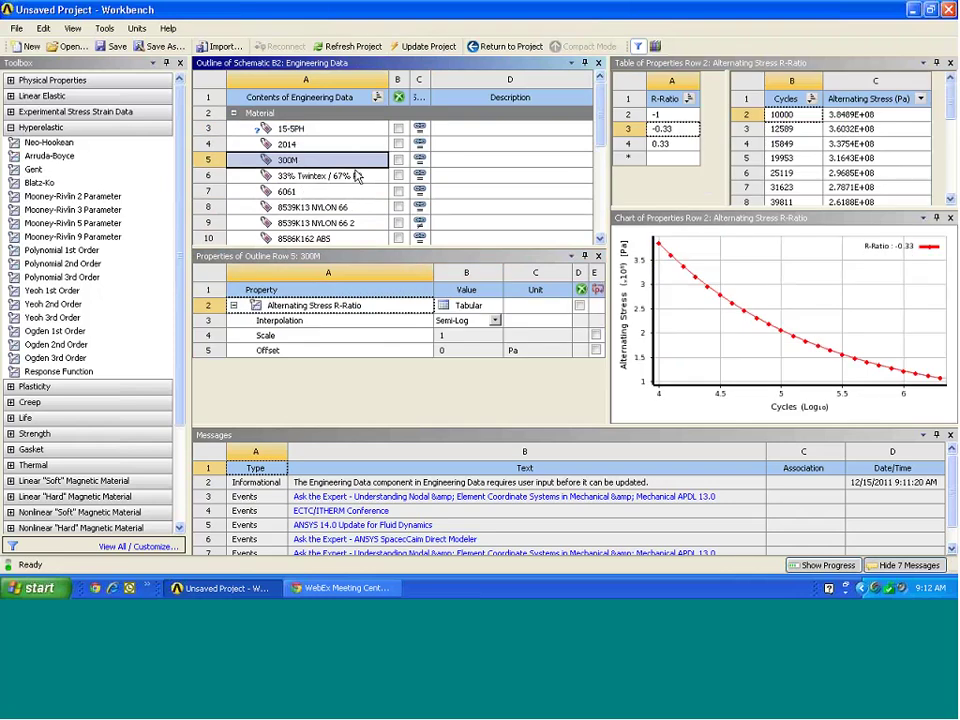
scroll(307, 170, down, 4)
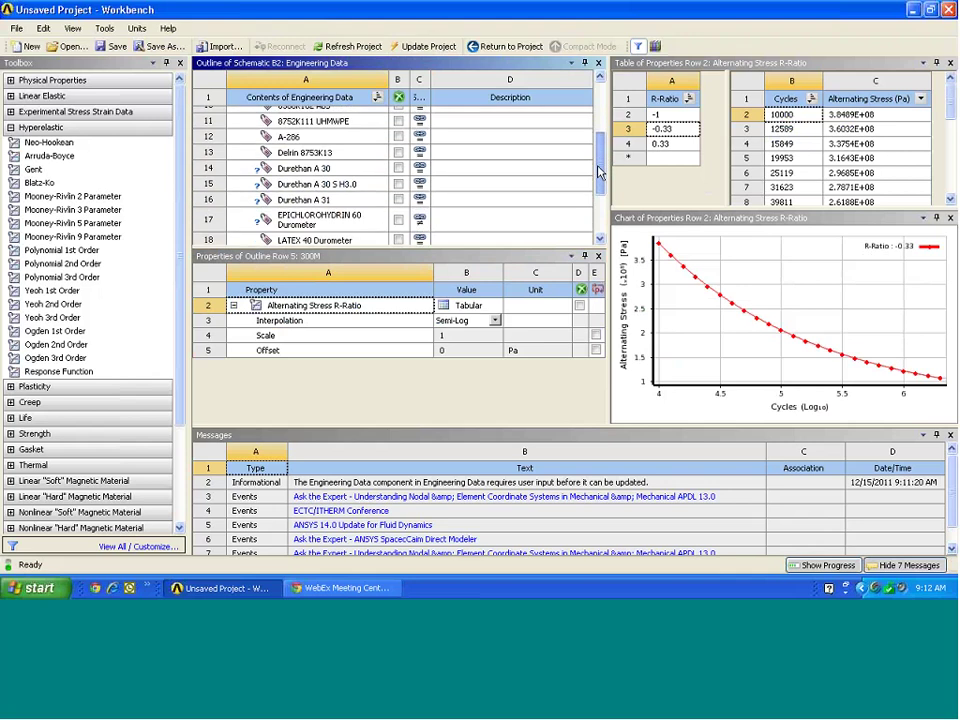
click(307, 170)
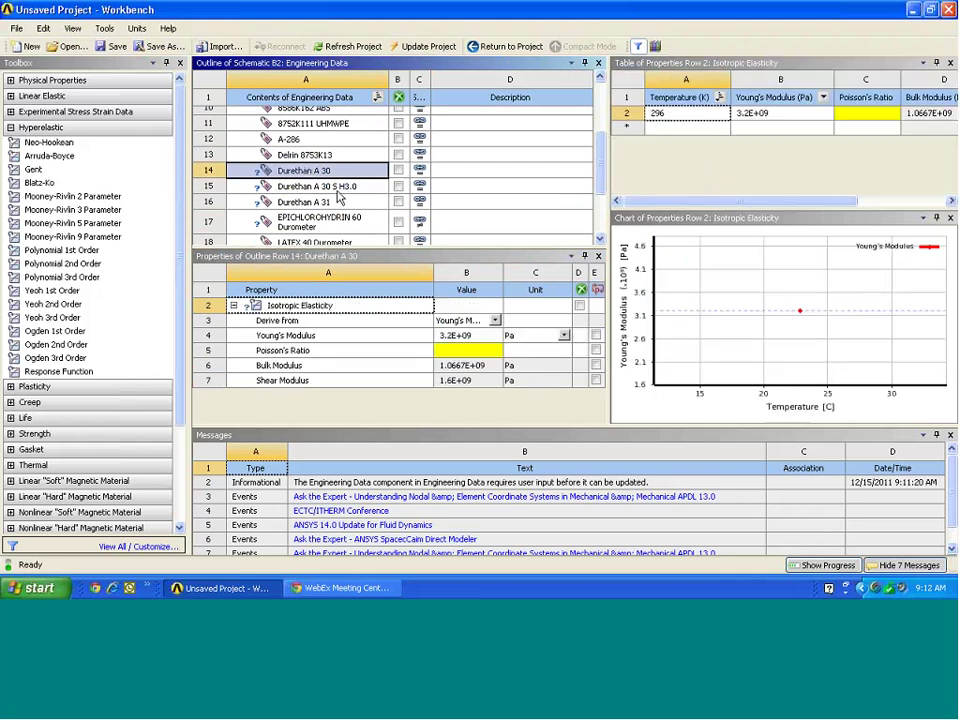
key(Down)
key(Down)
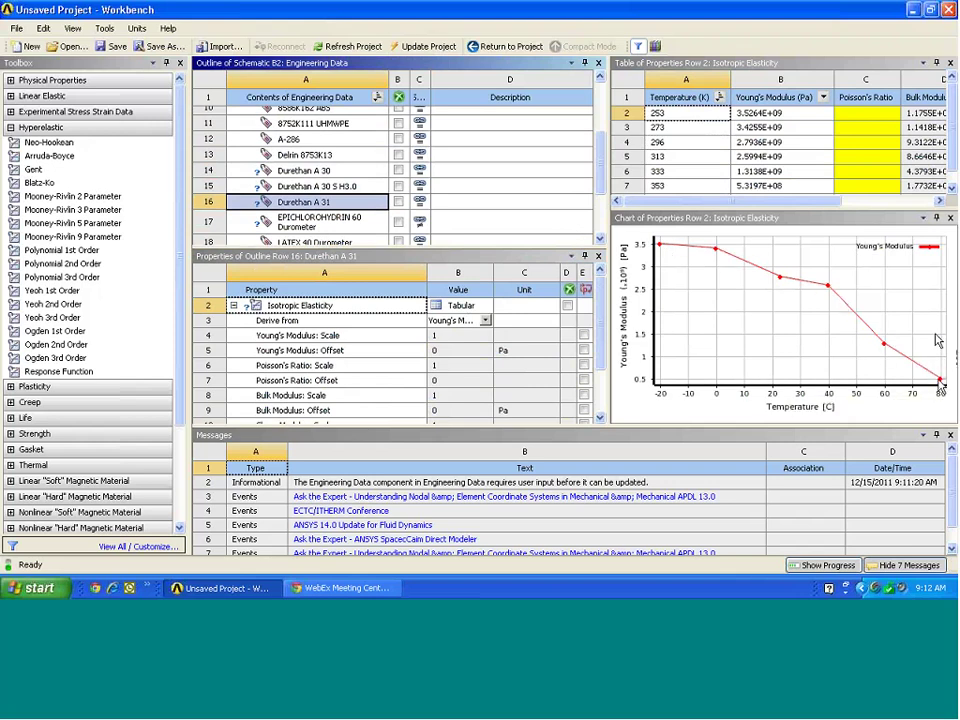
click(702, 251)
drag(601, 171, 596, 113)
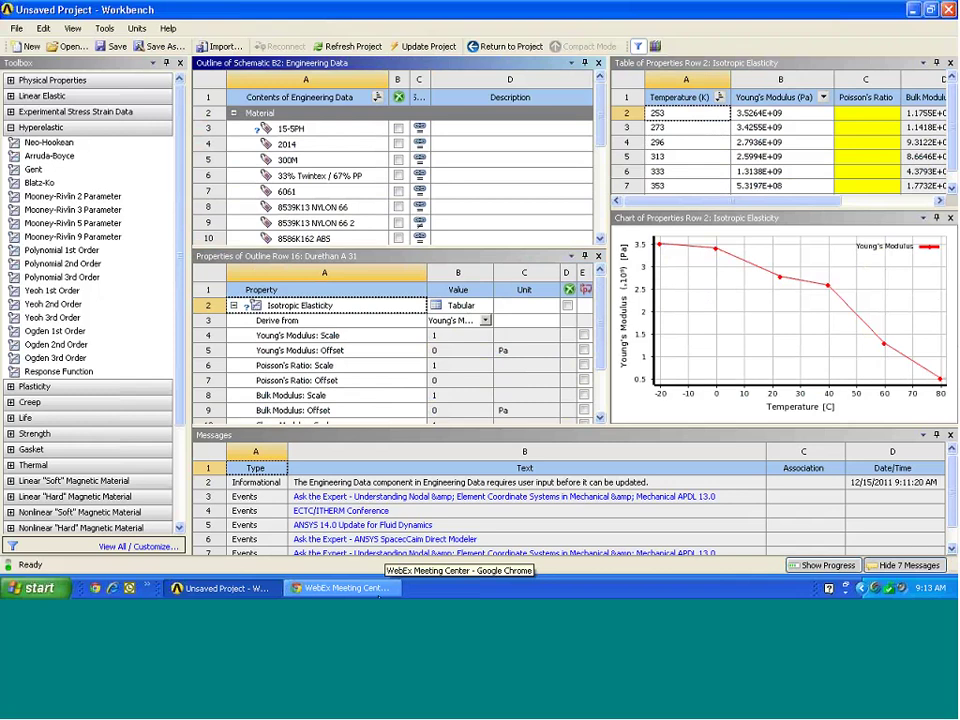
Leave Workbench for the WebEx window, bring the PowerPoint presentation forward and scroll through the slides.
click(378, 592)
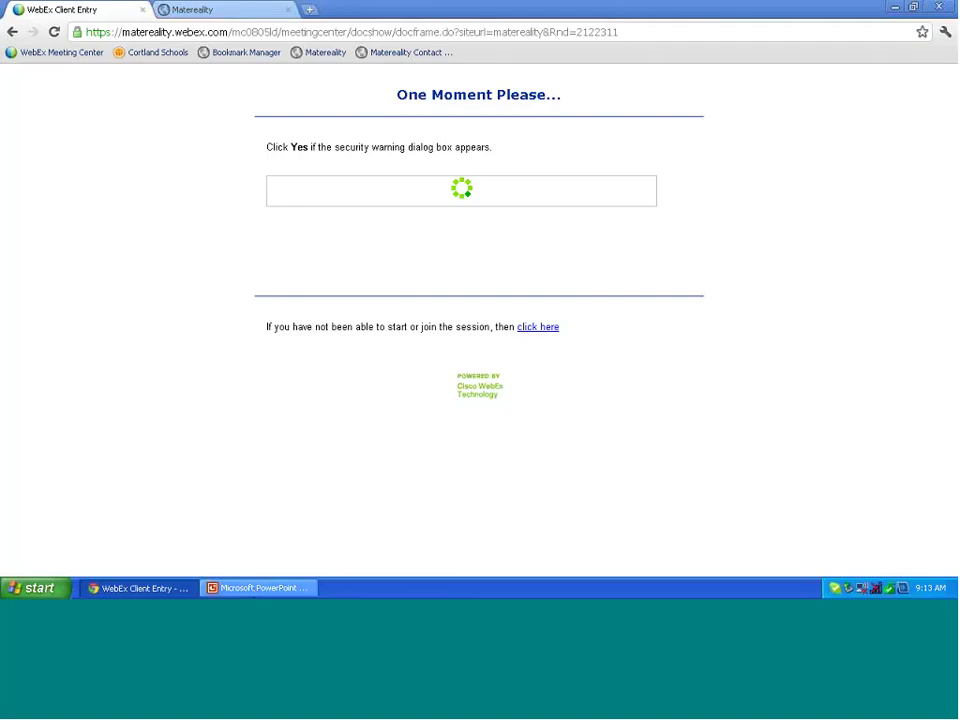
click(258, 588)
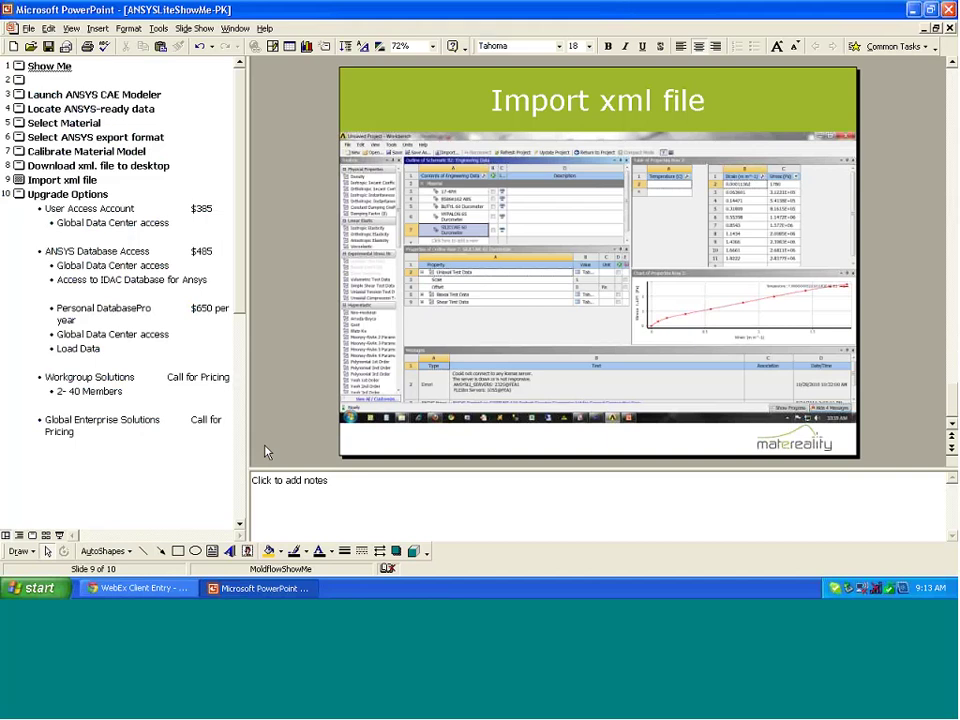
scroll(266, 452, down, 1)
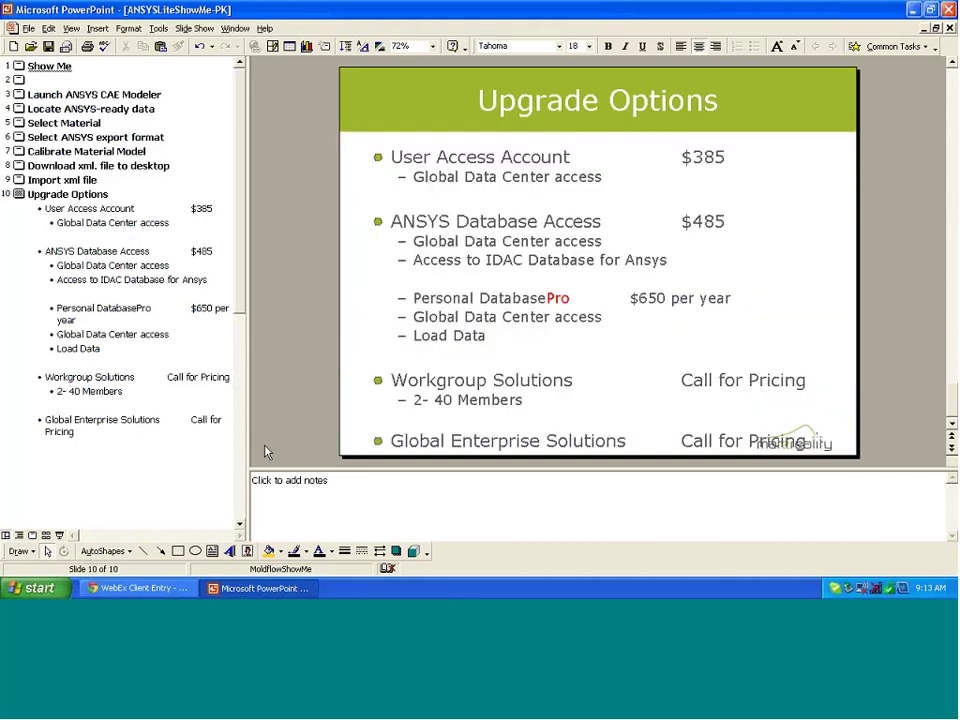